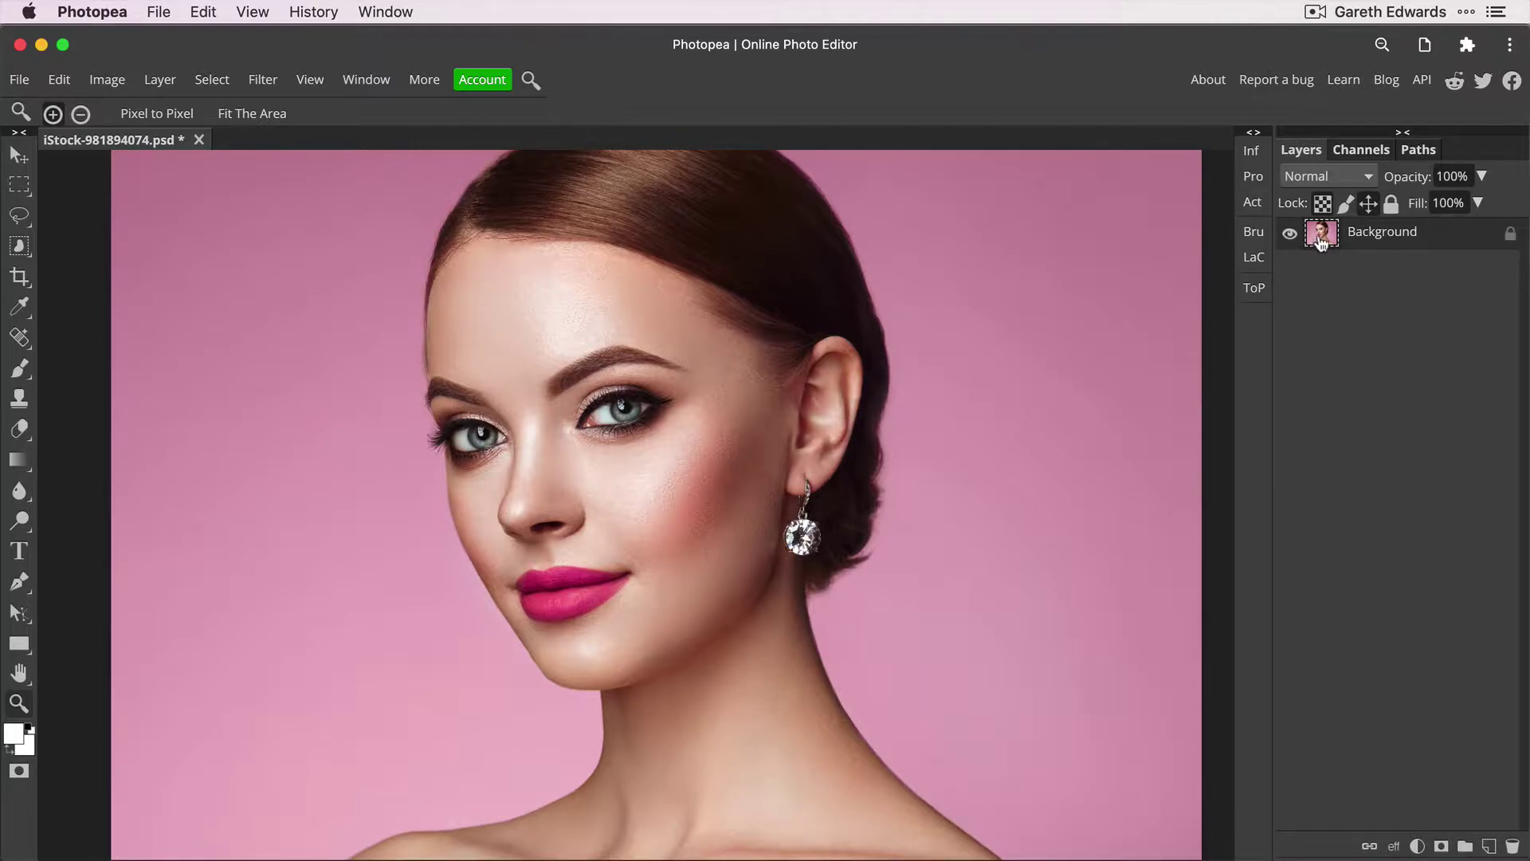
Step: Zoom in on the model's face, then closer still on her pink lips
{"action": "left_click", "coordinate": [684, 485]}
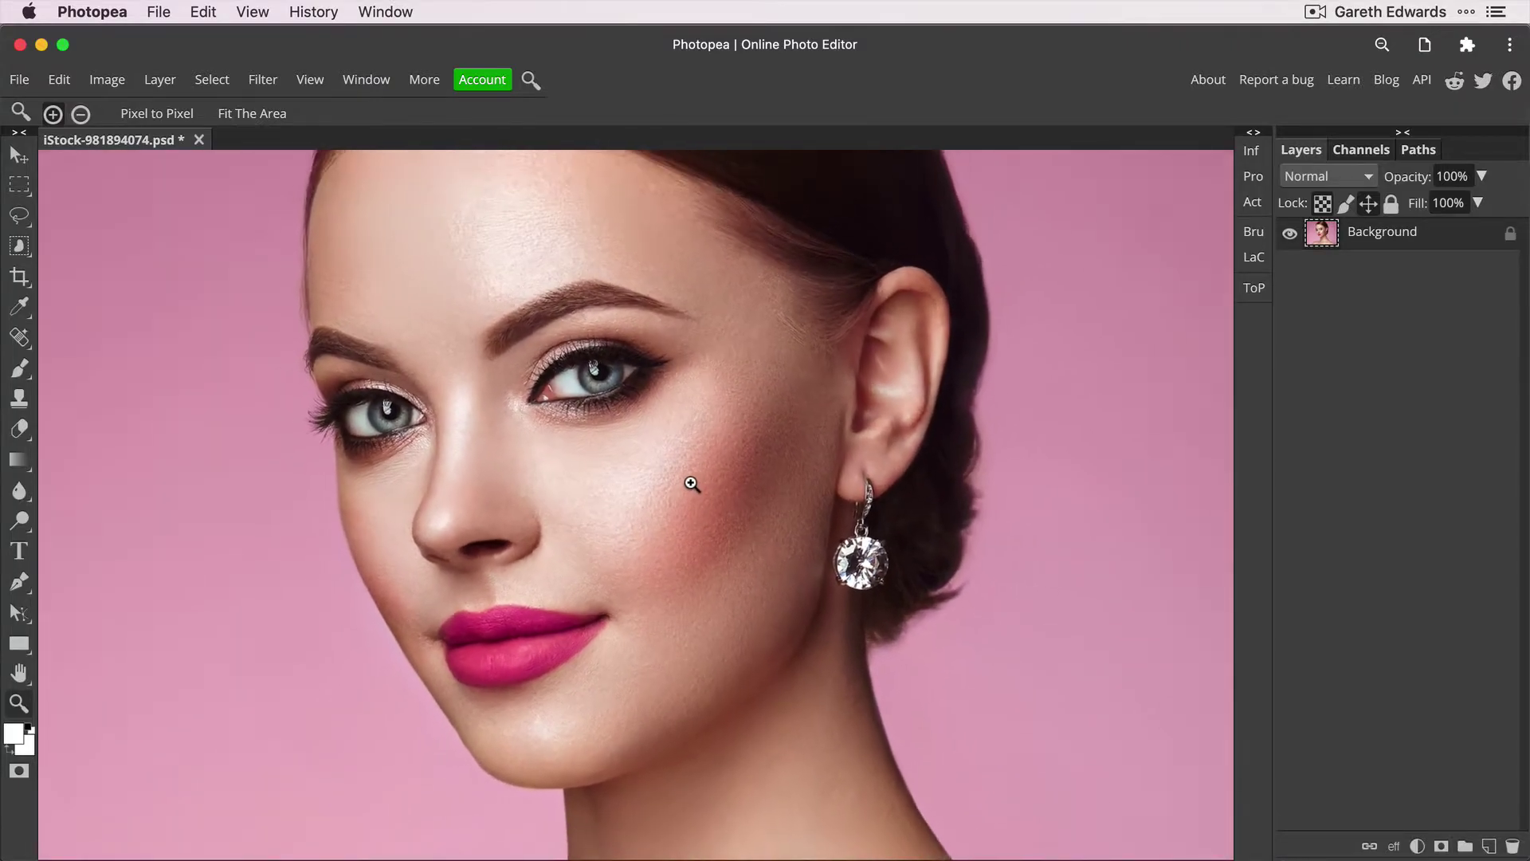
{"action": "scroll", "coordinate": [691, 483], "scroll_direction": "down", "scroll_amount": 2}
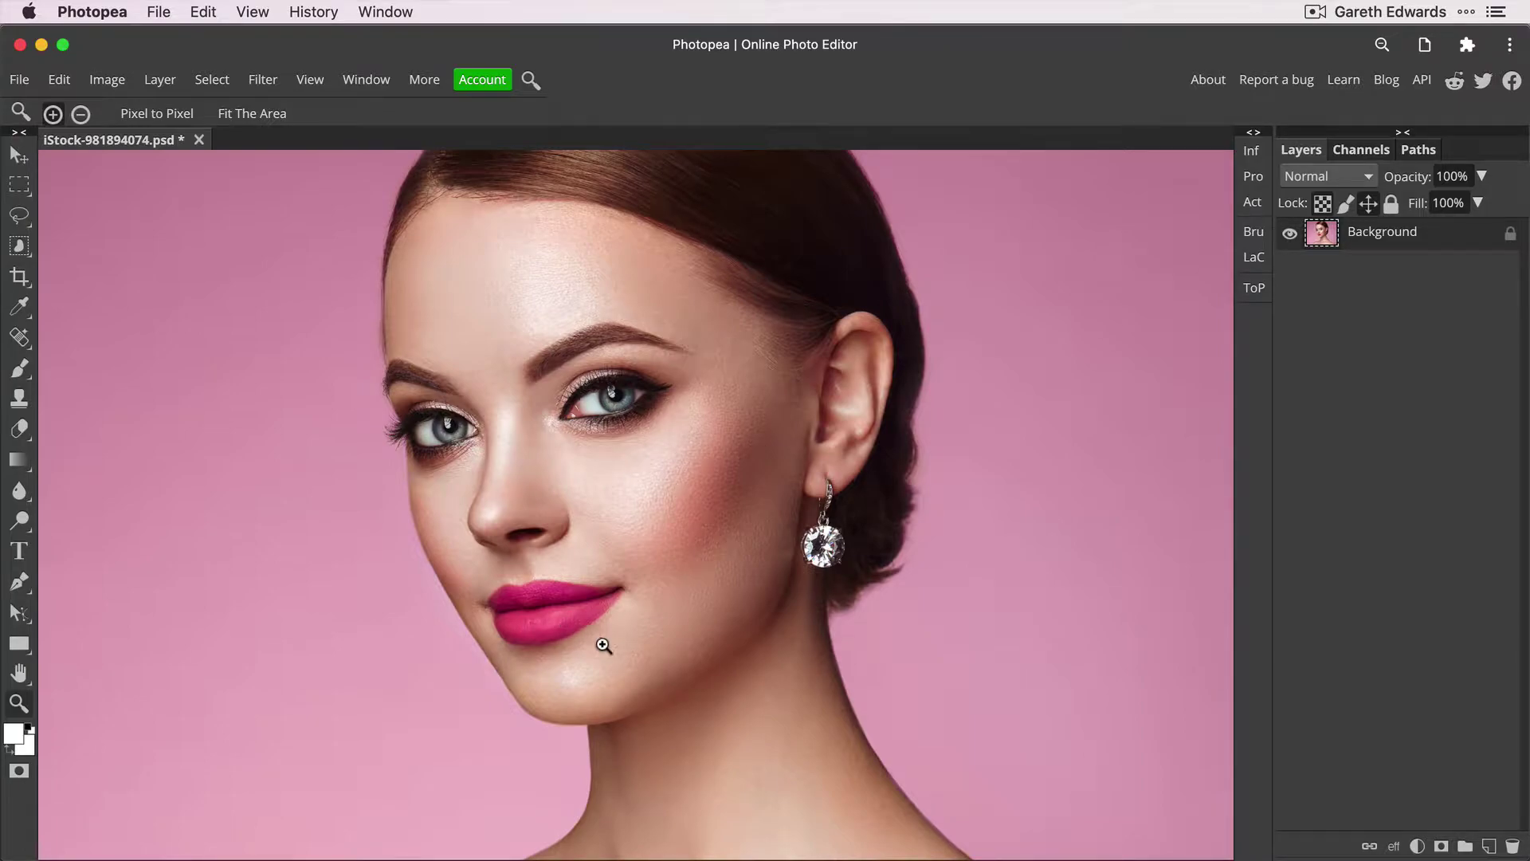
{"action": "mouse_move", "coordinate": [574, 628]}
{"action": "left_mouse_down"}
{"action": "mouse_move", "coordinate": [611, 632]}
{"action": "mouse_move", "coordinate": [580, 635]}
{"action": "left_mouse_up"}
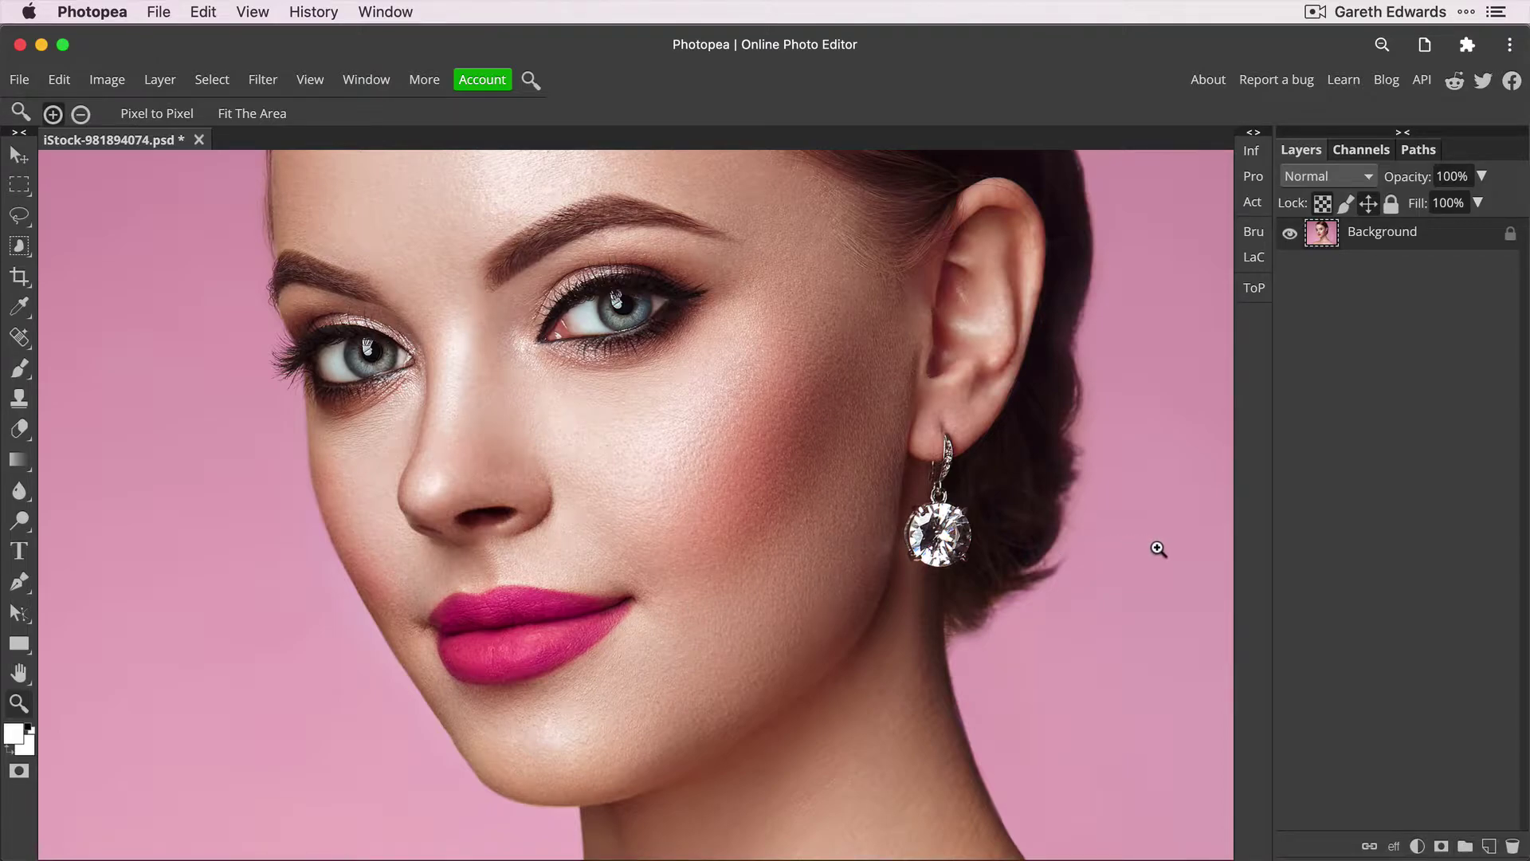
Step: Add an empty Layer 1 above the photo and pick a brush with white paint
{"action": "left_click", "coordinate": [1488, 847]}
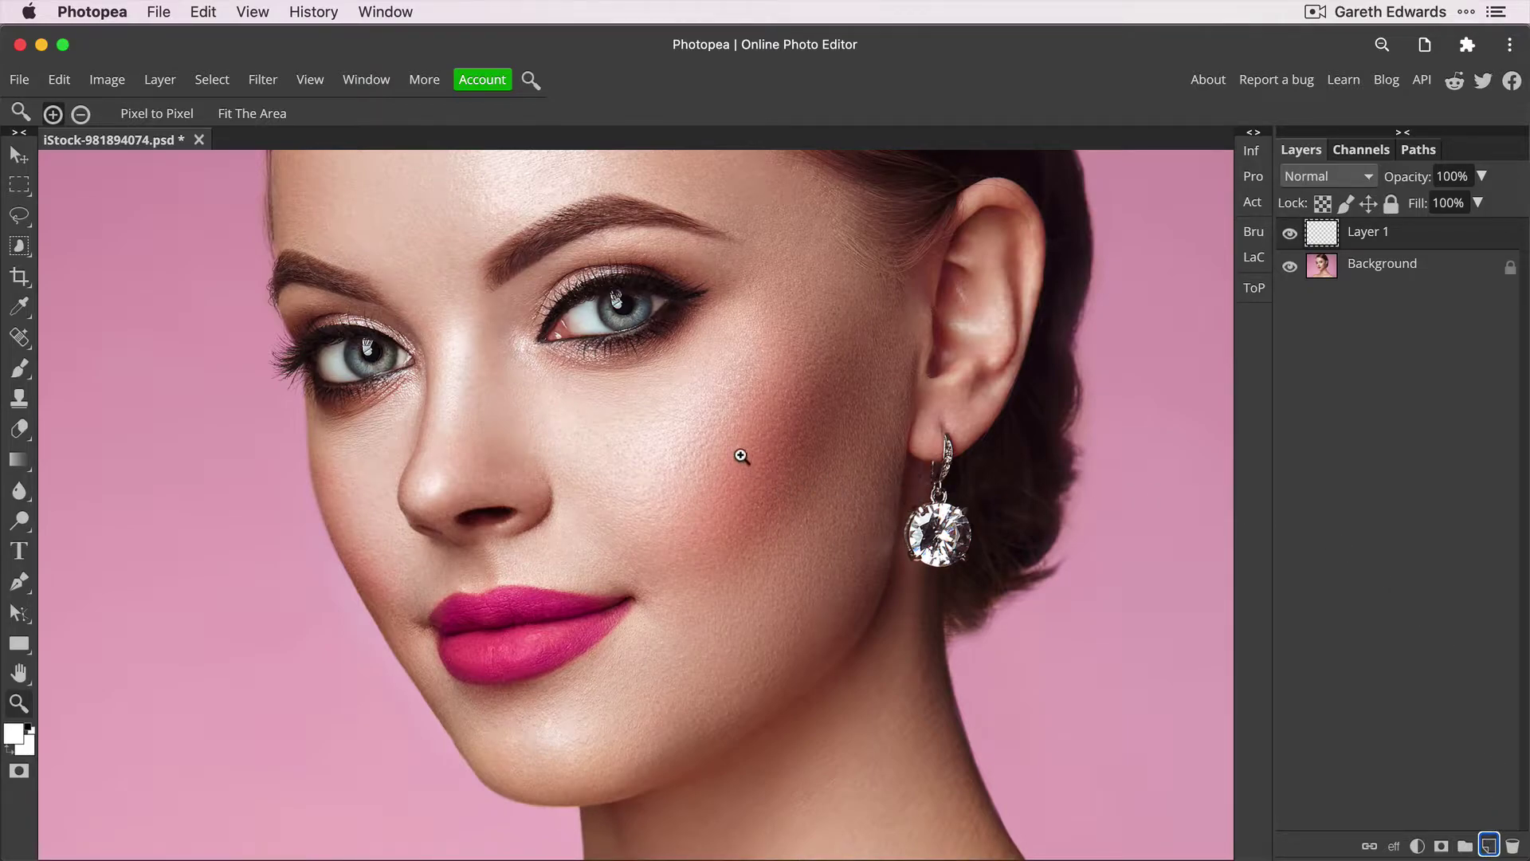
{"action": "key", "text": "b"}
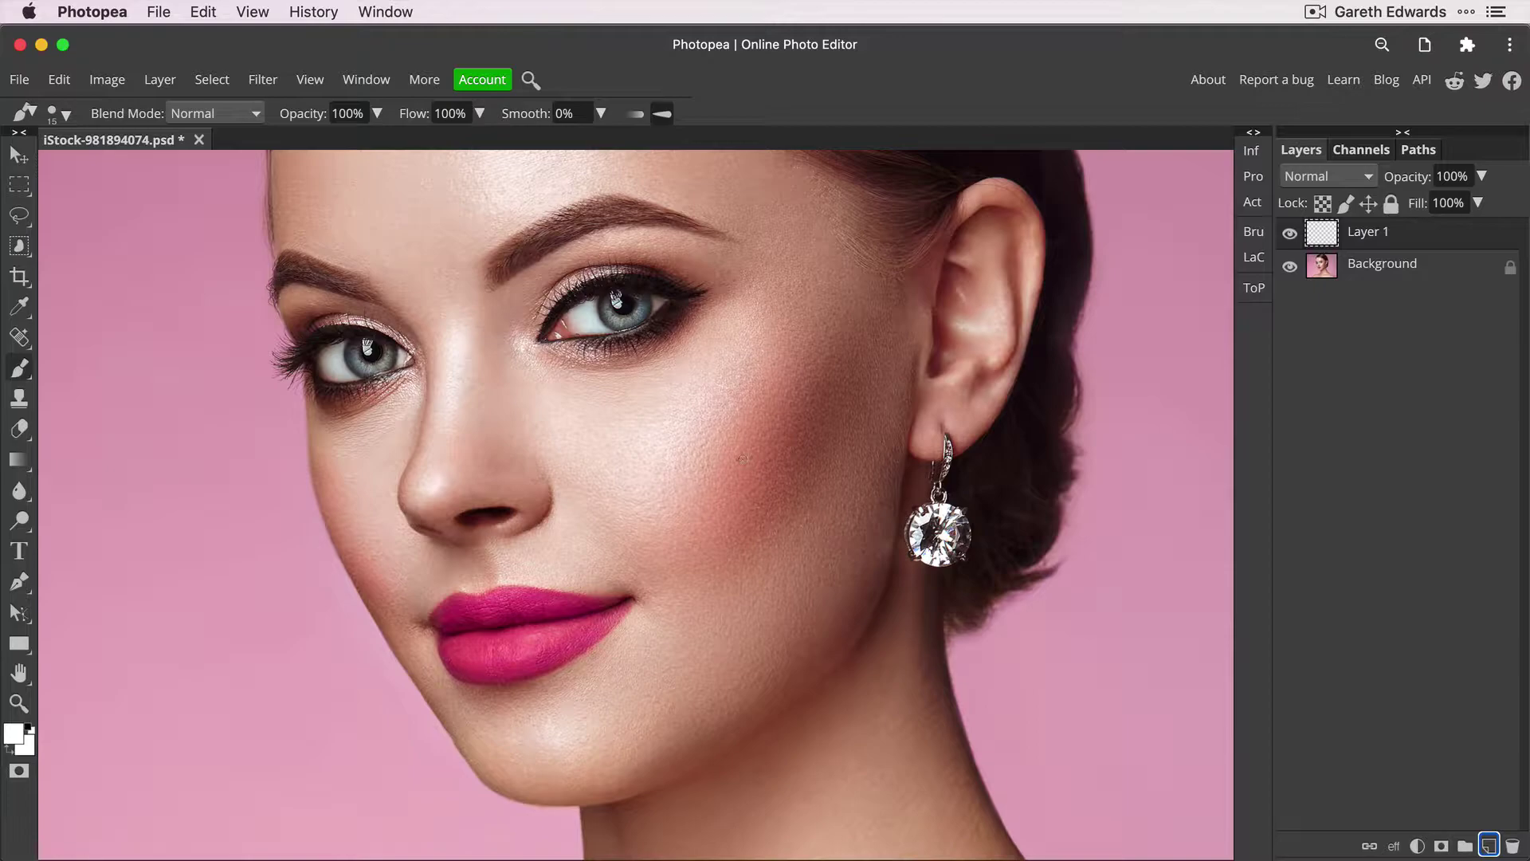
{"action": "left_click", "coordinate": [14, 734]}
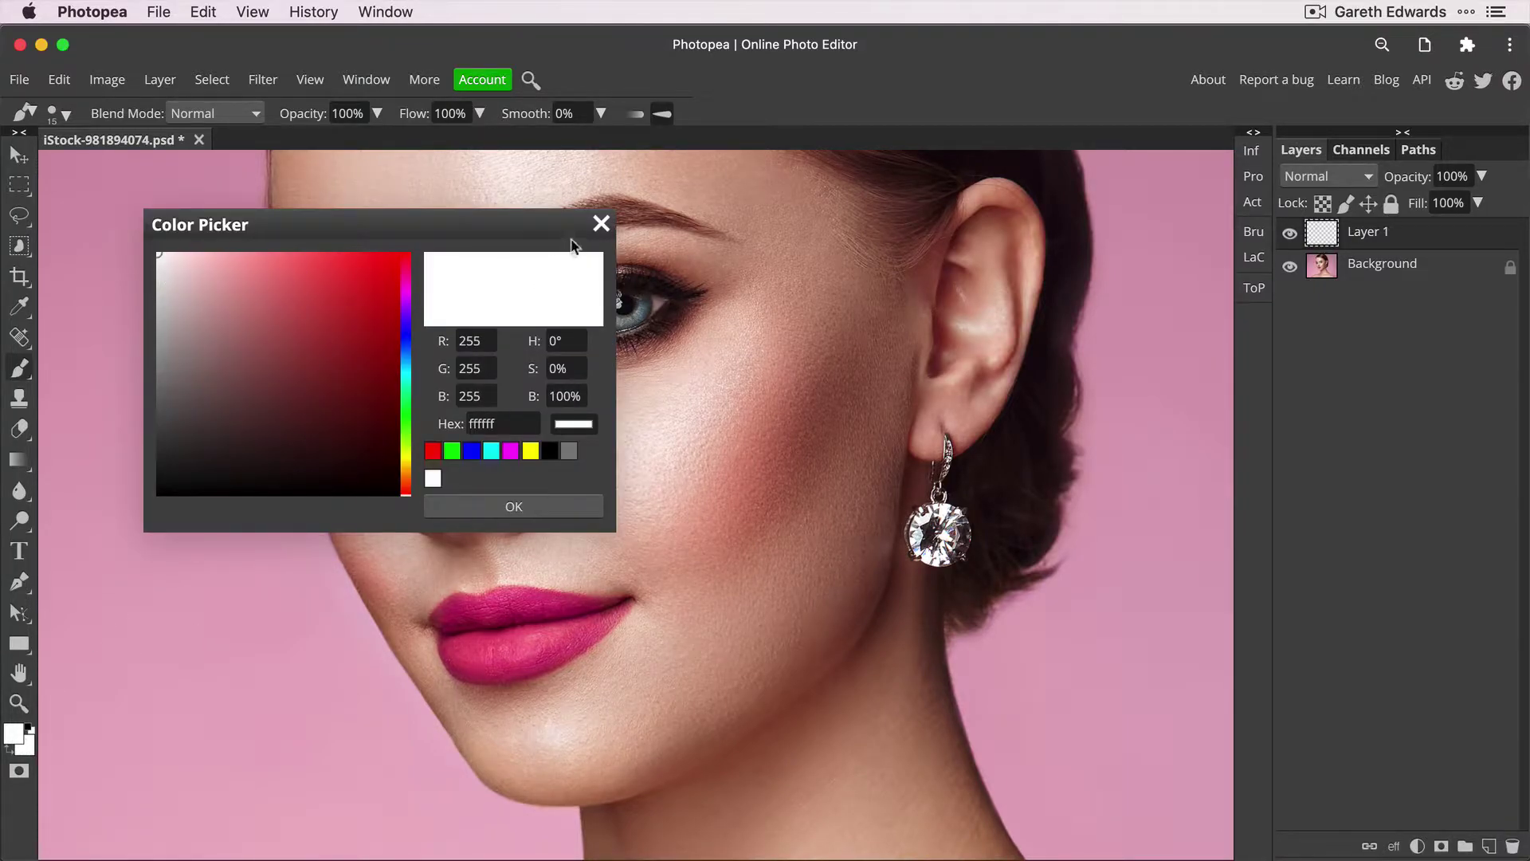
{"action": "left_click", "coordinate": [601, 224]}
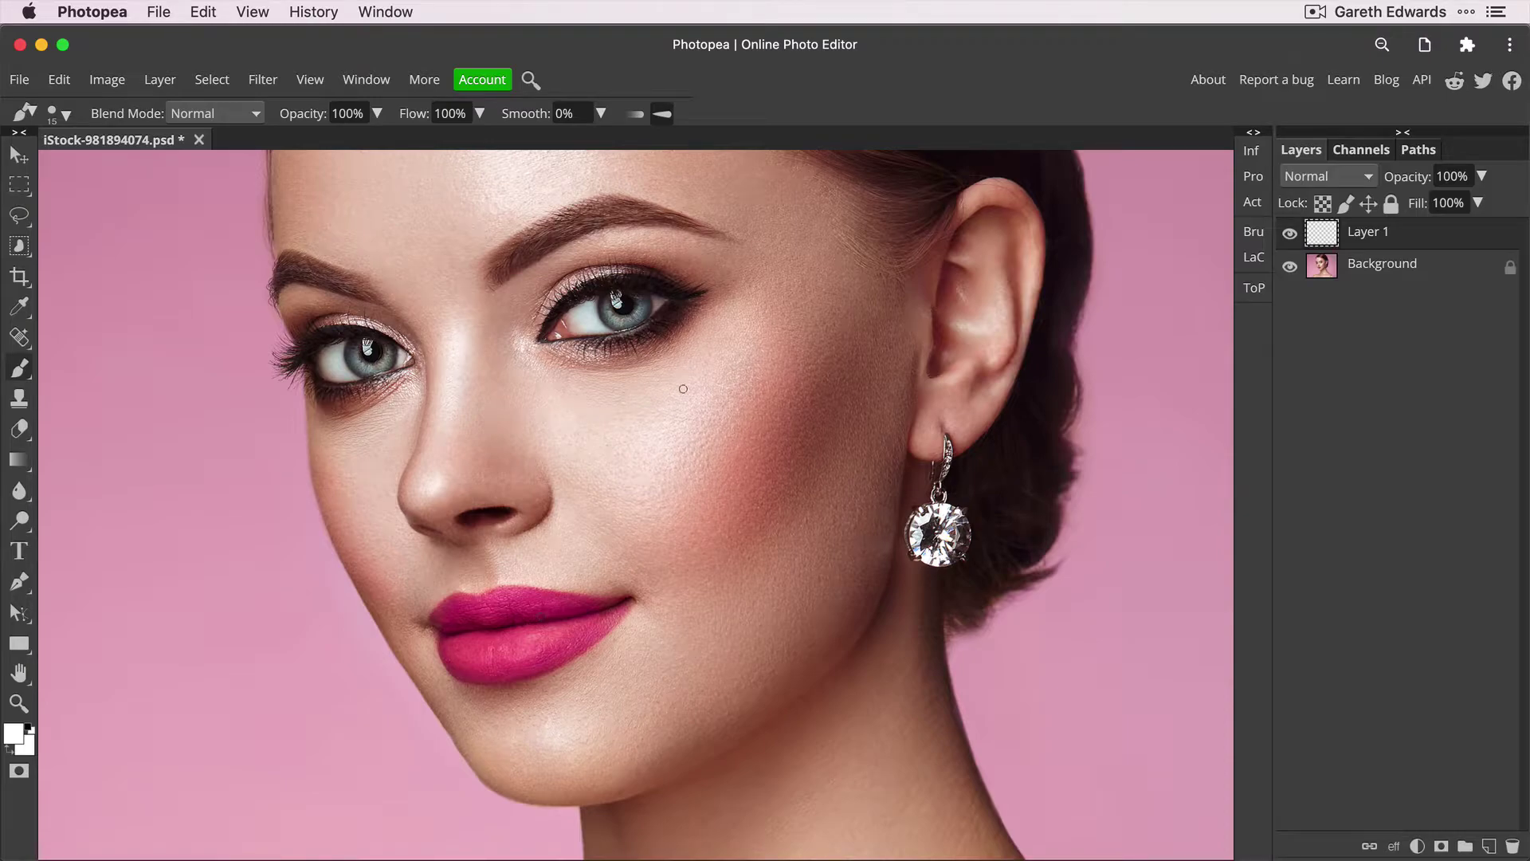
Step: Make the brush 0% hardness with pressure-controlled size, enlarged to 60 px
{"action": "right_click", "coordinate": [757, 337]}
{"action": "left_click_drag", "start_coordinate": [832, 419], "coordinate": [785, 417]}
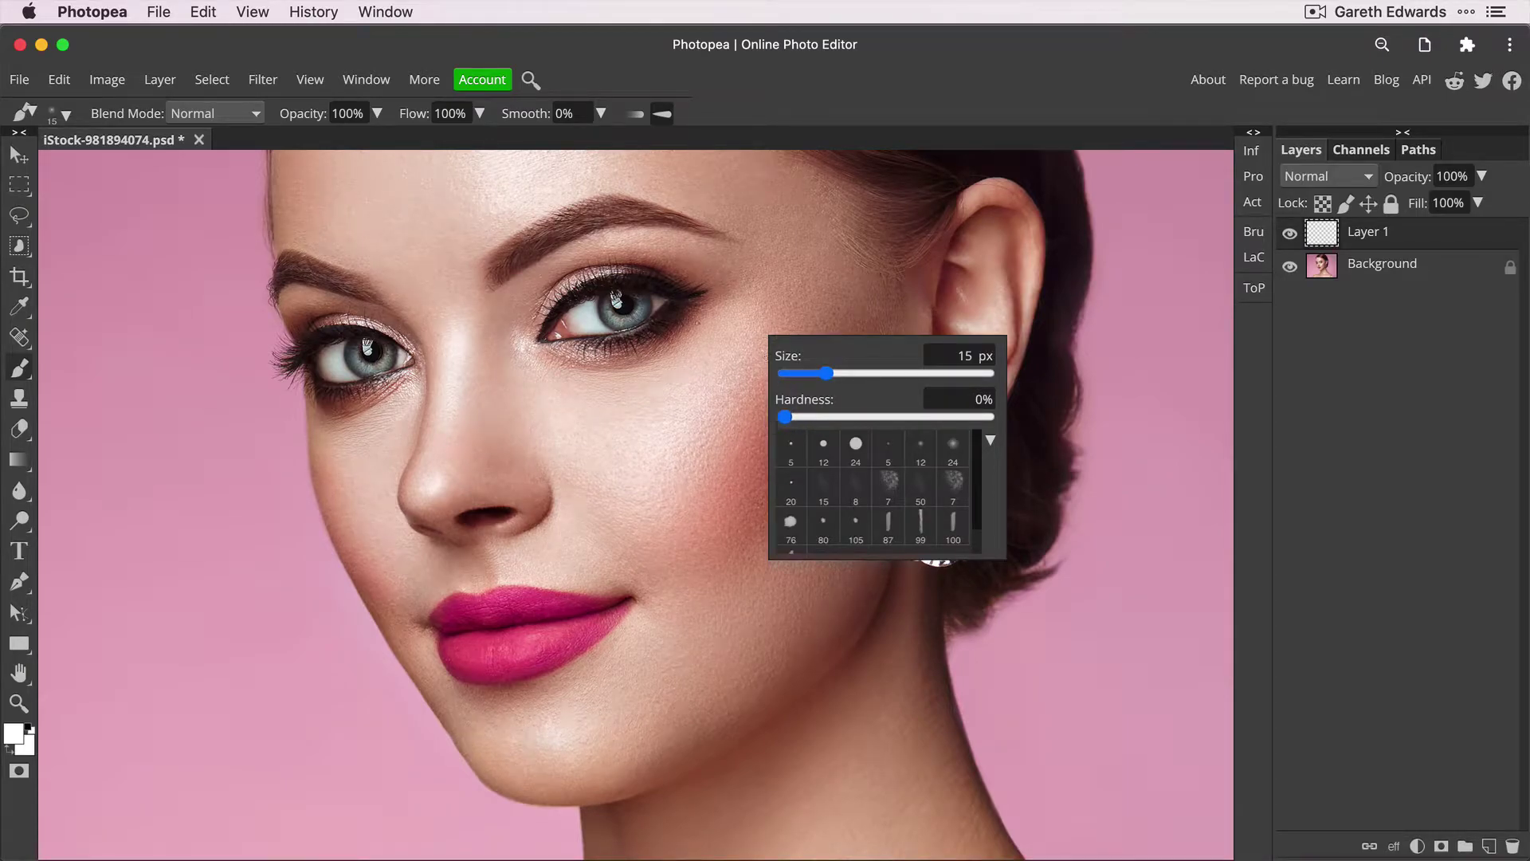
{"action": "left_click", "coordinate": [663, 116]}
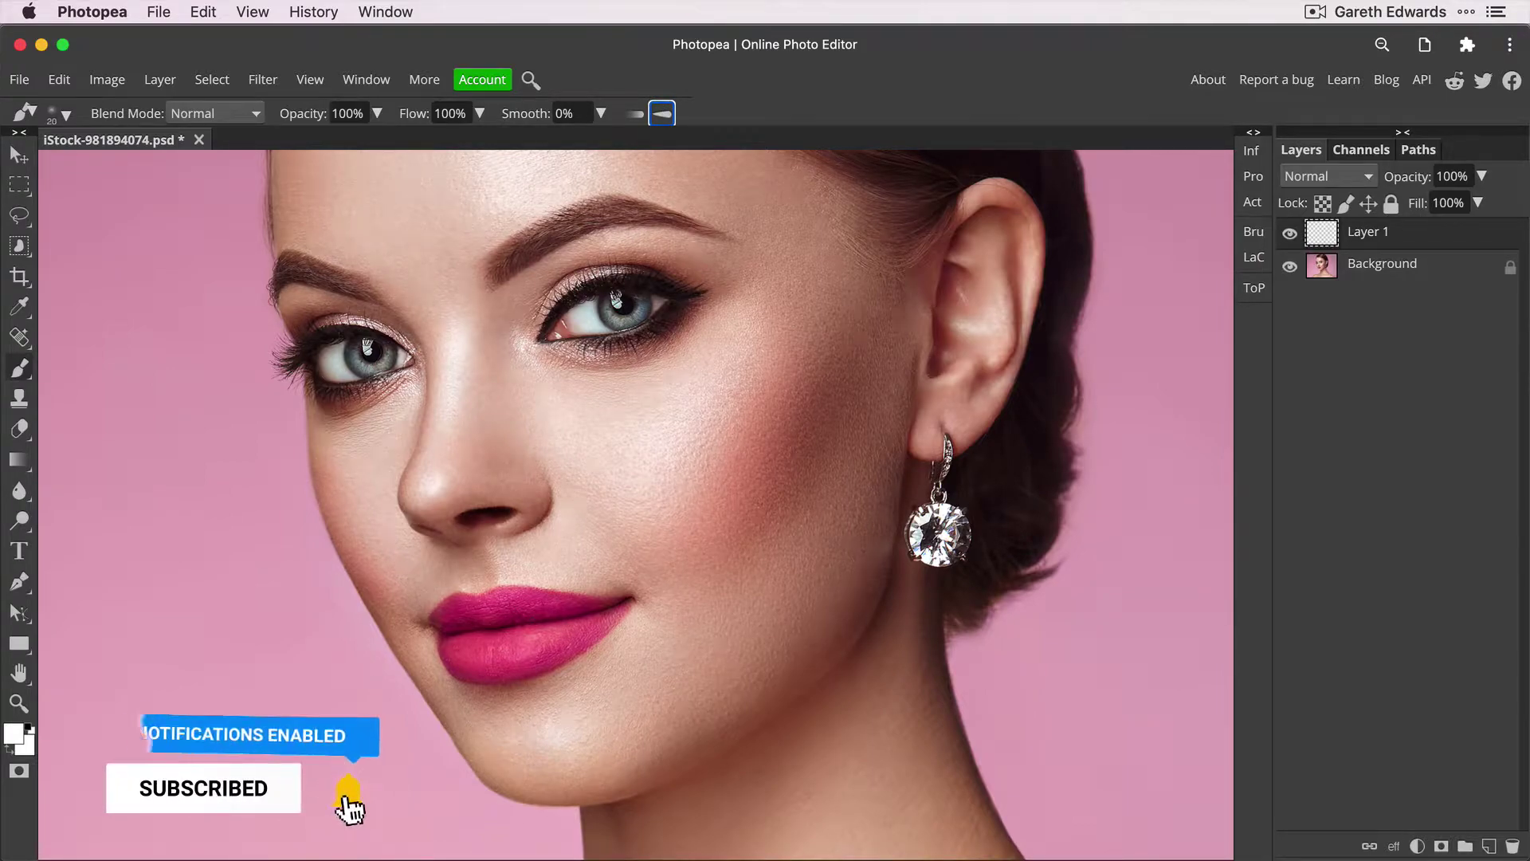
{"action": "key", "text": "bracketright"}
{"action": "key", "text": "bracketright"}
{"action": "key", "text": "bracketright"}
{"action": "key", "text": "bracketright"}
{"action": "key", "text": "bracketright"}
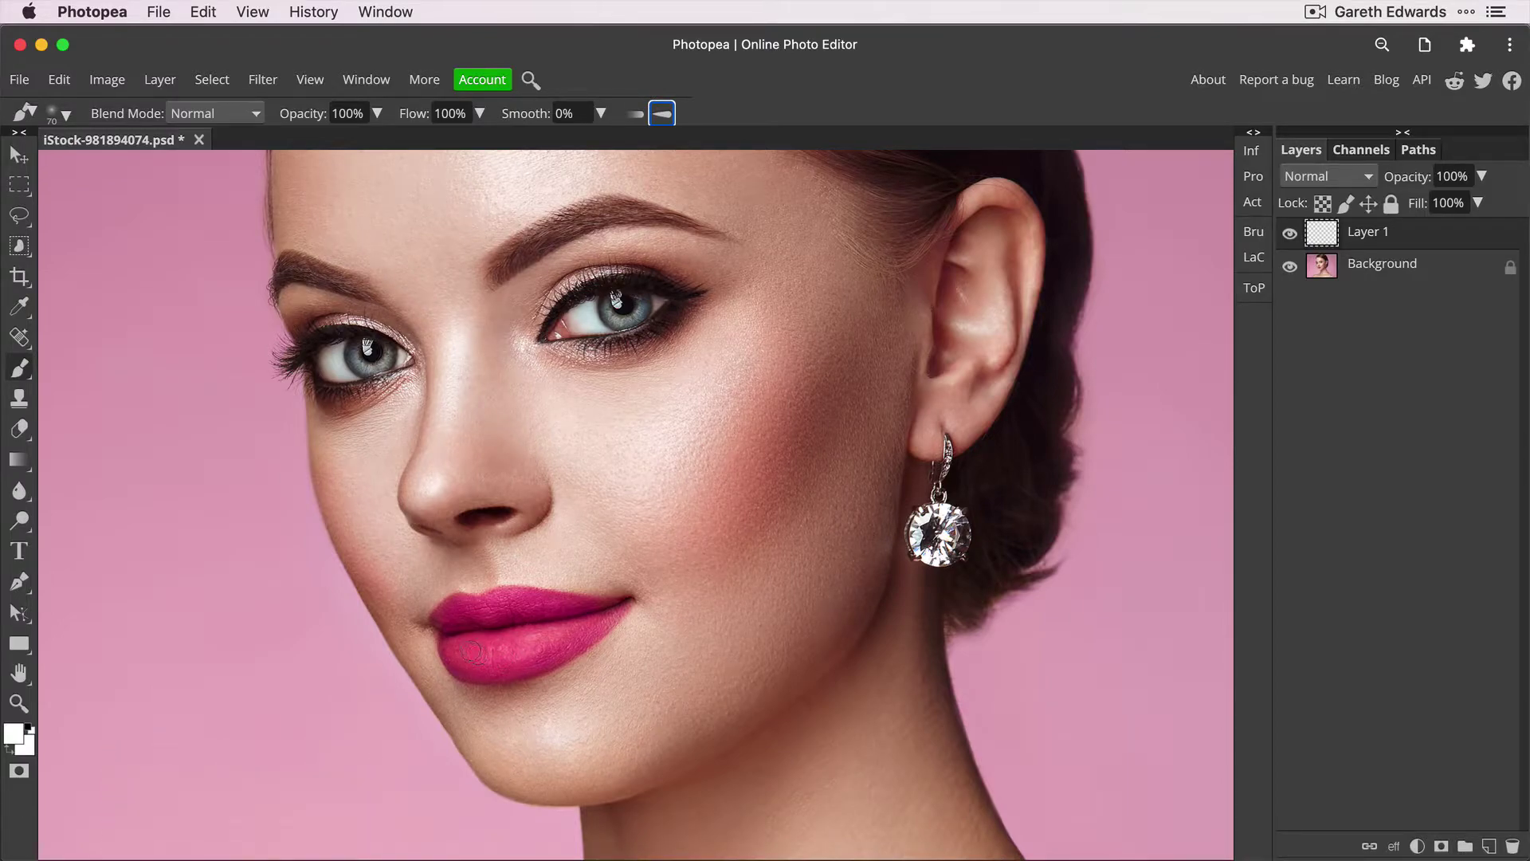
Step: Paint soft white over the upper and lower lips, shrinking the brush to 50 px
{"action": "mouse_move", "coordinate": [472, 652]}
{"action": "left_mouse_down"}
{"action": "mouse_move", "coordinate": [559, 639]}
{"action": "mouse_move", "coordinate": [458, 654]}
{"action": "mouse_move", "coordinate": [456, 613]}
{"action": "mouse_move", "coordinate": [558, 605]}
{"action": "mouse_move", "coordinate": [500, 603]}
{"action": "mouse_move", "coordinate": [456, 628]}
{"action": "mouse_move", "coordinate": [489, 614]}
{"action": "mouse_move", "coordinate": [471, 610]}
{"action": "mouse_move", "coordinate": [559, 624]}
{"action": "mouse_move", "coordinate": [505, 605]}
{"action": "mouse_move", "coordinate": [530, 604]}
{"action": "mouse_move", "coordinate": [553, 606]}
{"action": "mouse_move", "coordinate": [565, 648]}
{"action": "mouse_move", "coordinate": [555, 640]}
{"action": "mouse_move", "coordinate": [574, 632]}
{"action": "mouse_move", "coordinate": [473, 653]}
{"action": "mouse_move", "coordinate": [559, 638]}
{"action": "mouse_move", "coordinate": [533, 644]}
{"action": "mouse_move", "coordinate": [480, 606]}
{"action": "left_mouse_up"}
{"action": "key", "text": "bracketleft"}
{"action": "key", "text": "bracketleft"}
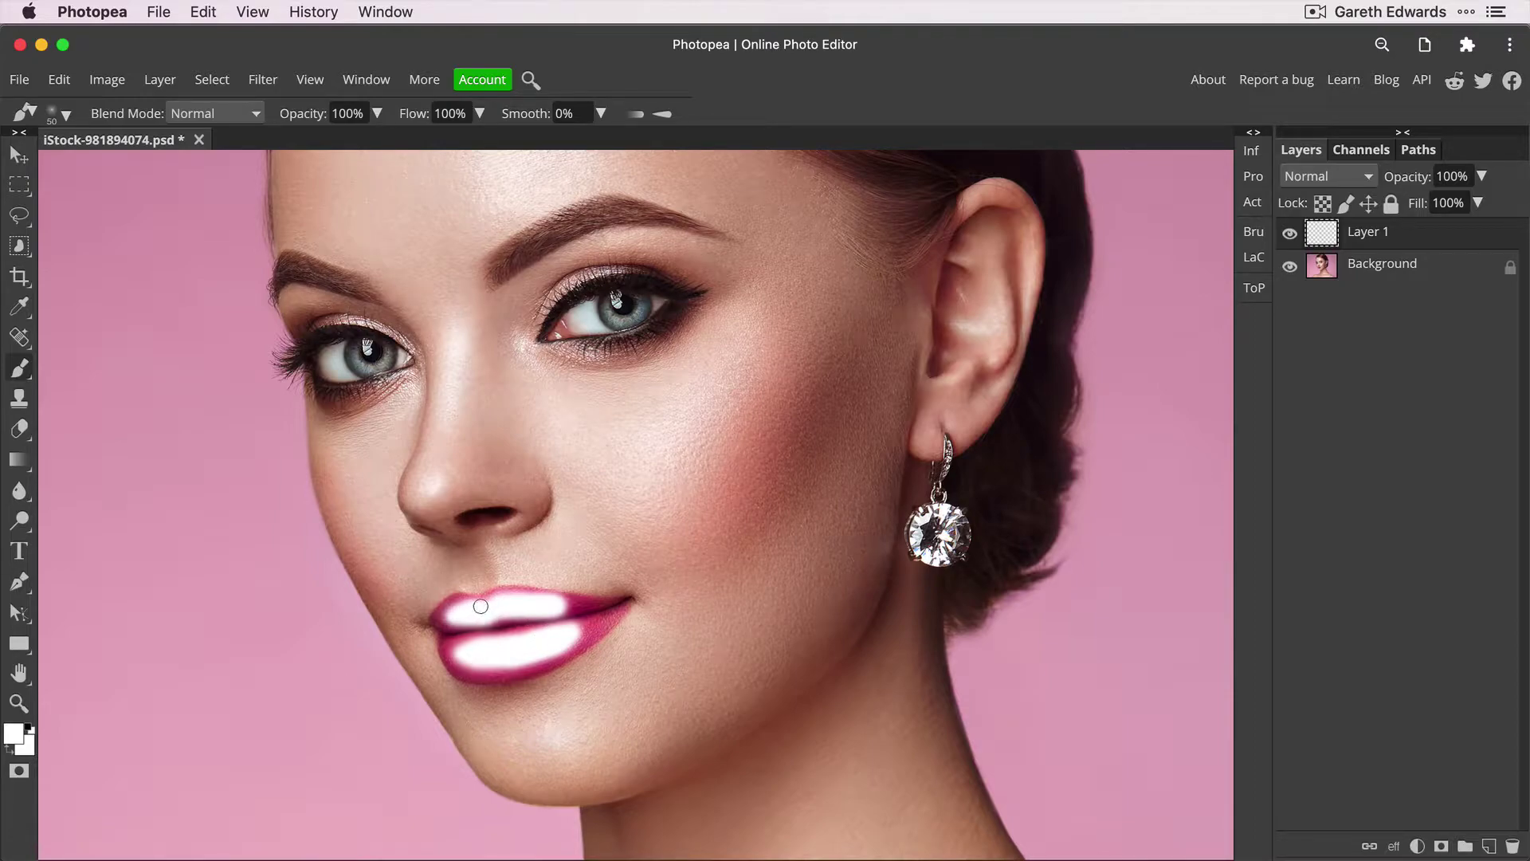
Step: Open Layer 1's blending options, move the dialog off the face, and try the Blend If shadow slider at 68
{"action": "double_click", "coordinate": [1422, 237]}
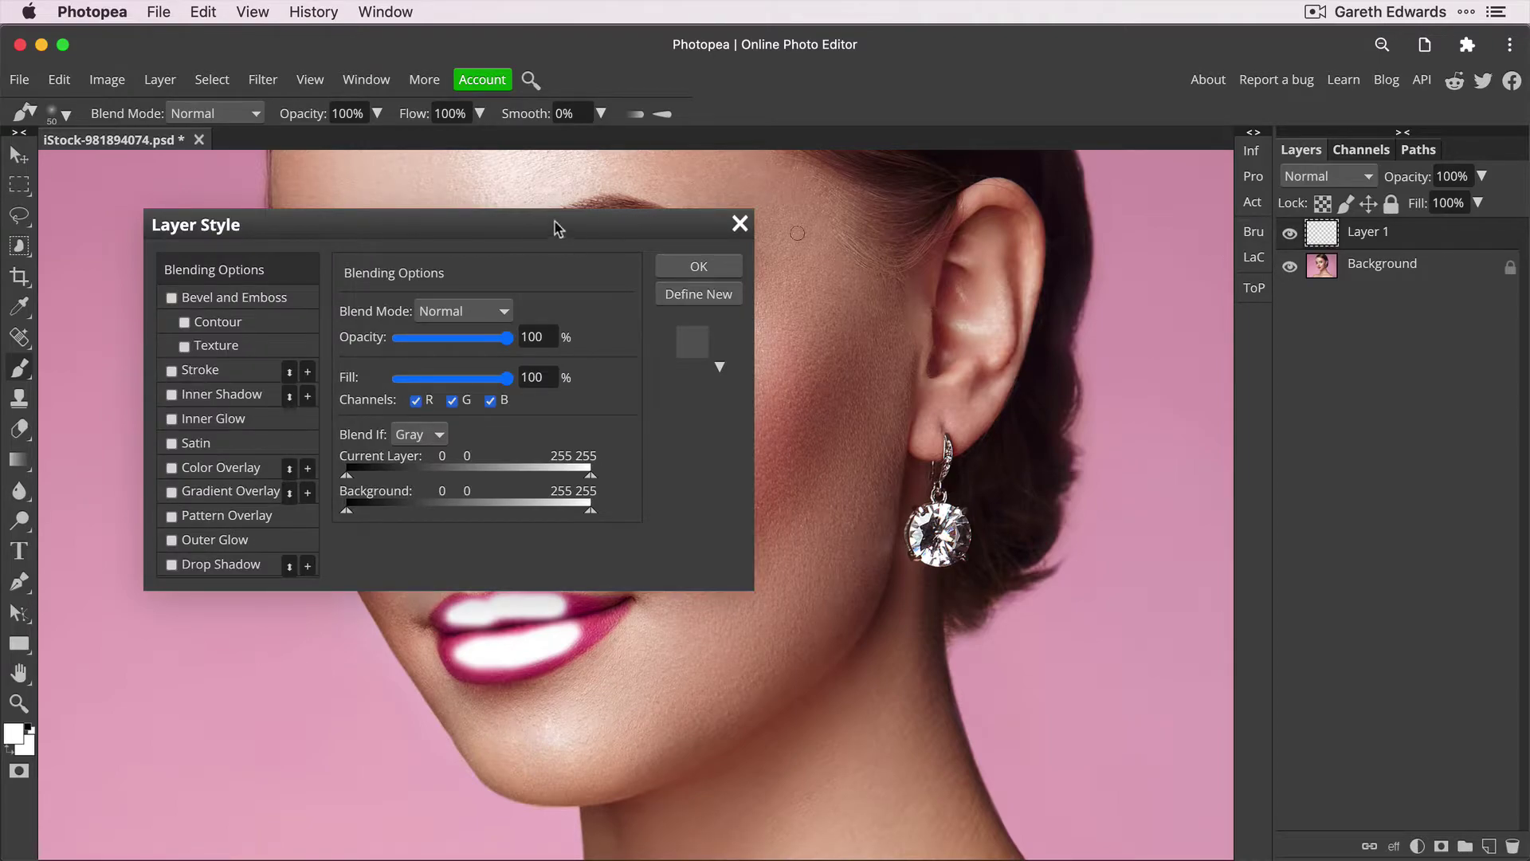
{"action": "left_click_drag", "start_coordinate": [555, 229], "coordinate": [1068, 277]}
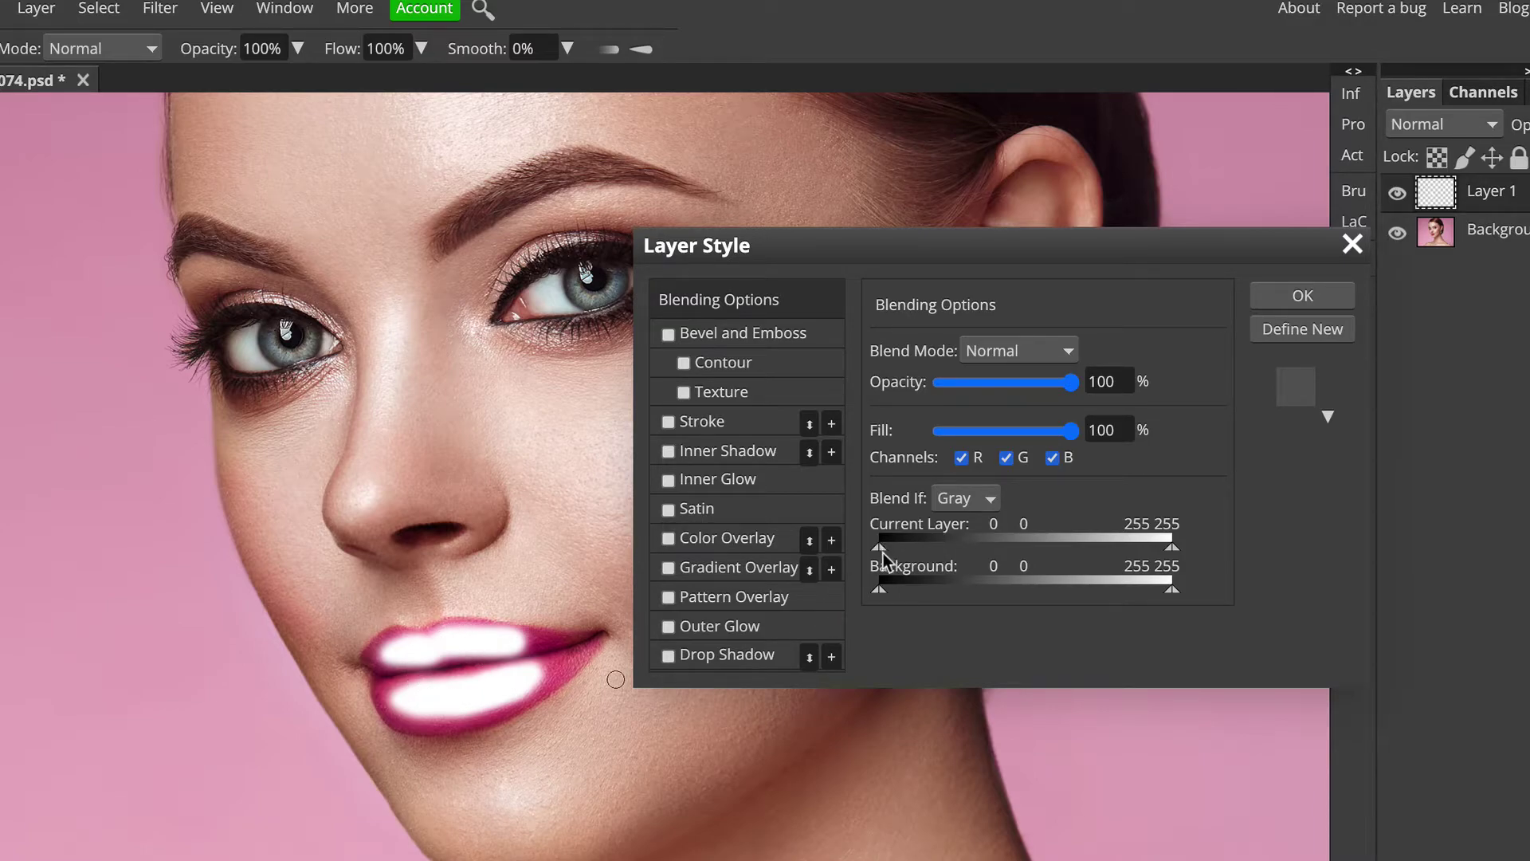
{"action": "mouse_move", "coordinate": [881, 553]}
{"action": "left_mouse_down"}
{"action": "mouse_move", "coordinate": [985, 571]}
{"action": "mouse_move", "coordinate": [871, 565]}
{"action": "left_mouse_up"}
Step: Raise the Blend If Background black slider in stages to about 86
{"action": "left_click_drag", "start_coordinate": [880, 592], "coordinate": [958, 594]}
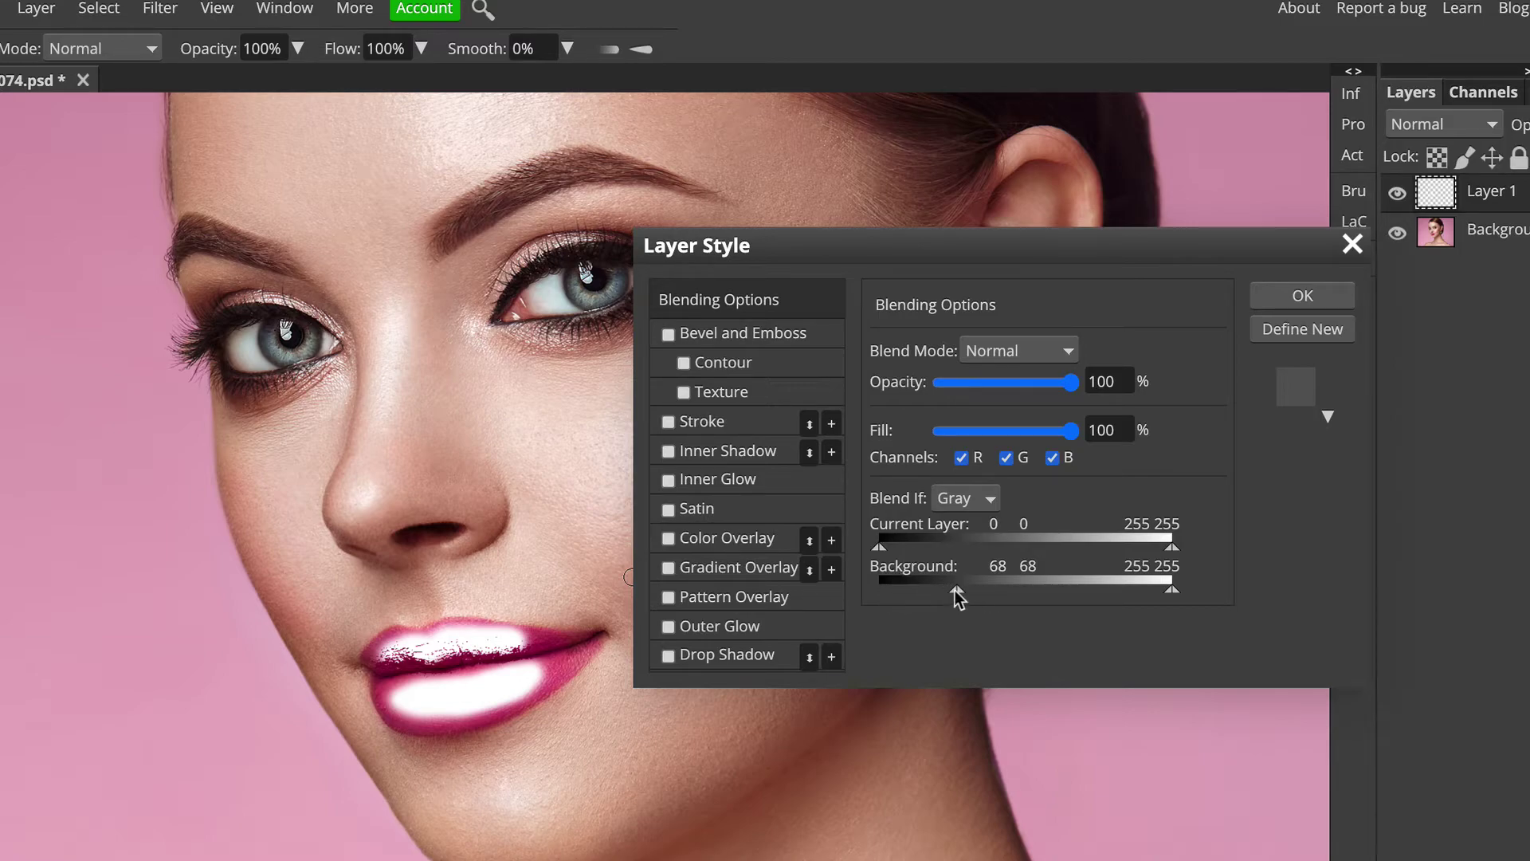
{"action": "left_click_drag", "start_coordinate": [957, 594], "coordinate": [968, 596]}
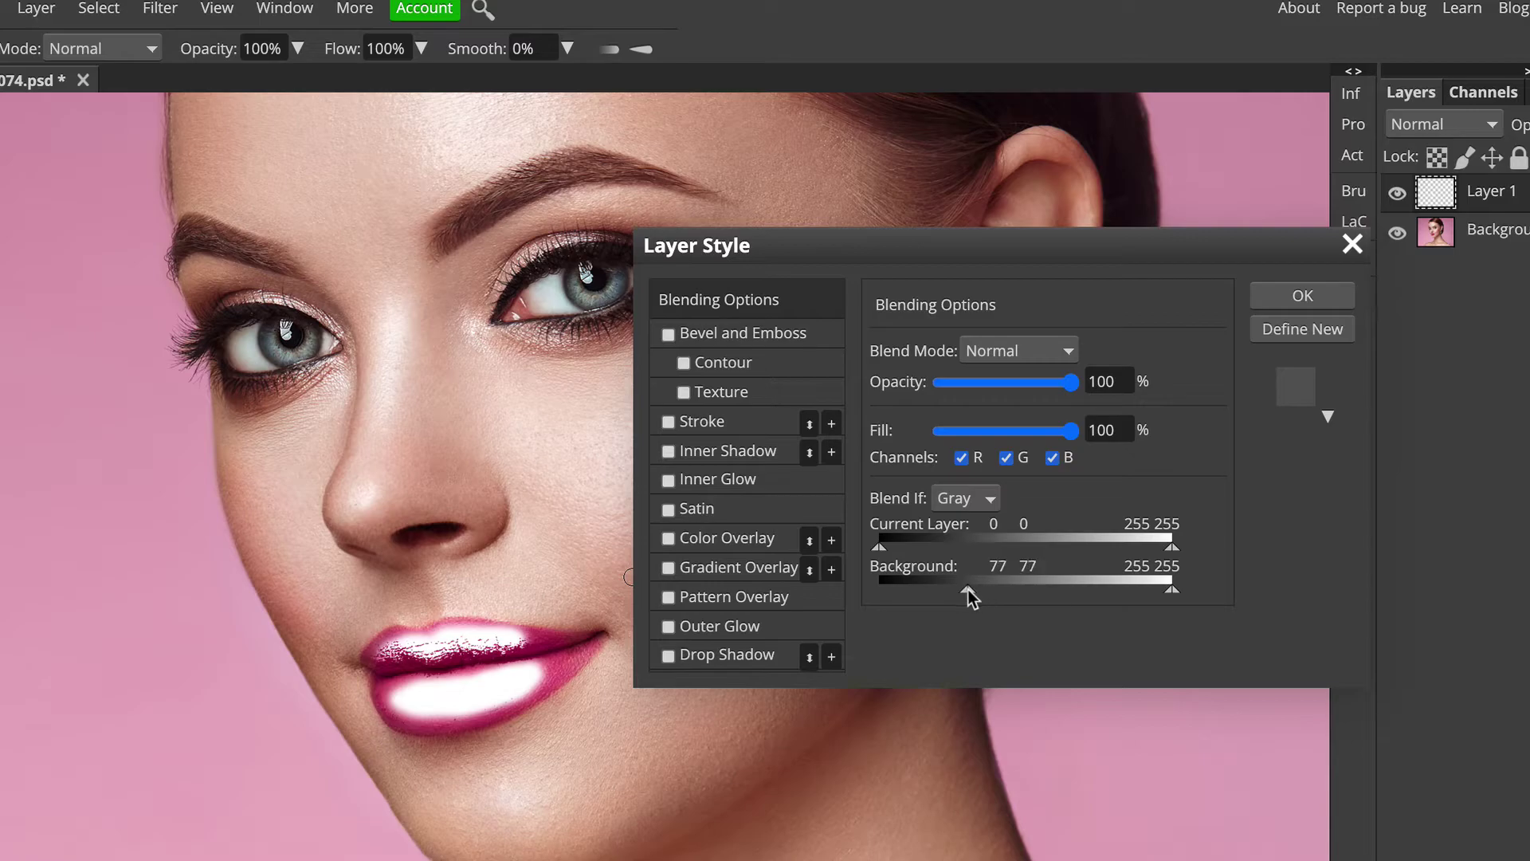
{"action": "left_click_drag", "start_coordinate": [971, 596], "coordinate": [979, 599]}
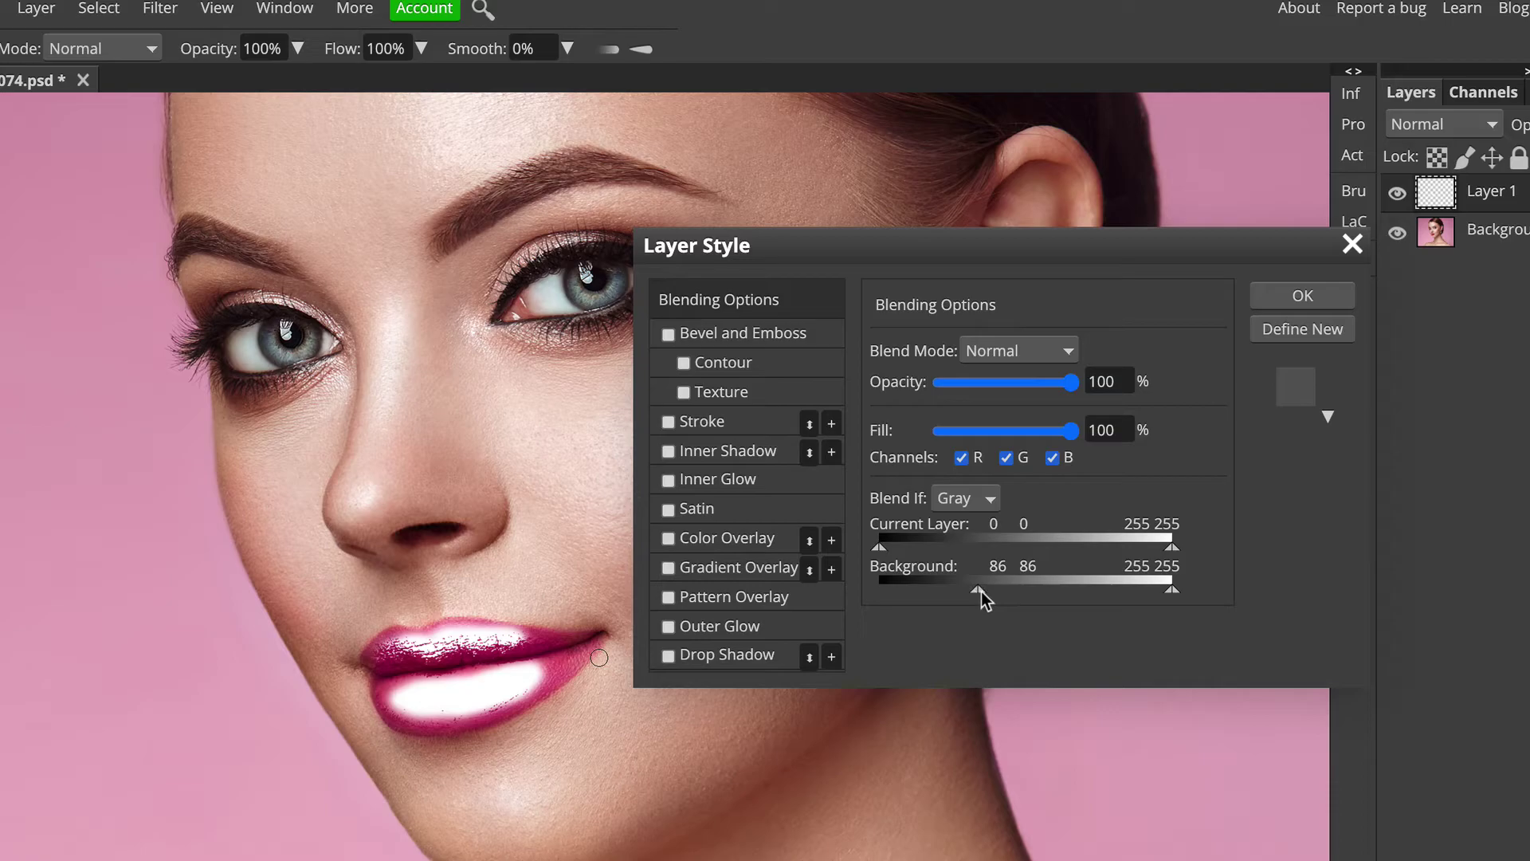
Step: Split the Background black slider and fine-tune its halves to roughly 98 and 212
{"action": "left_click_drag", "start_coordinate": [980, 589], "coordinate": [985, 589]}
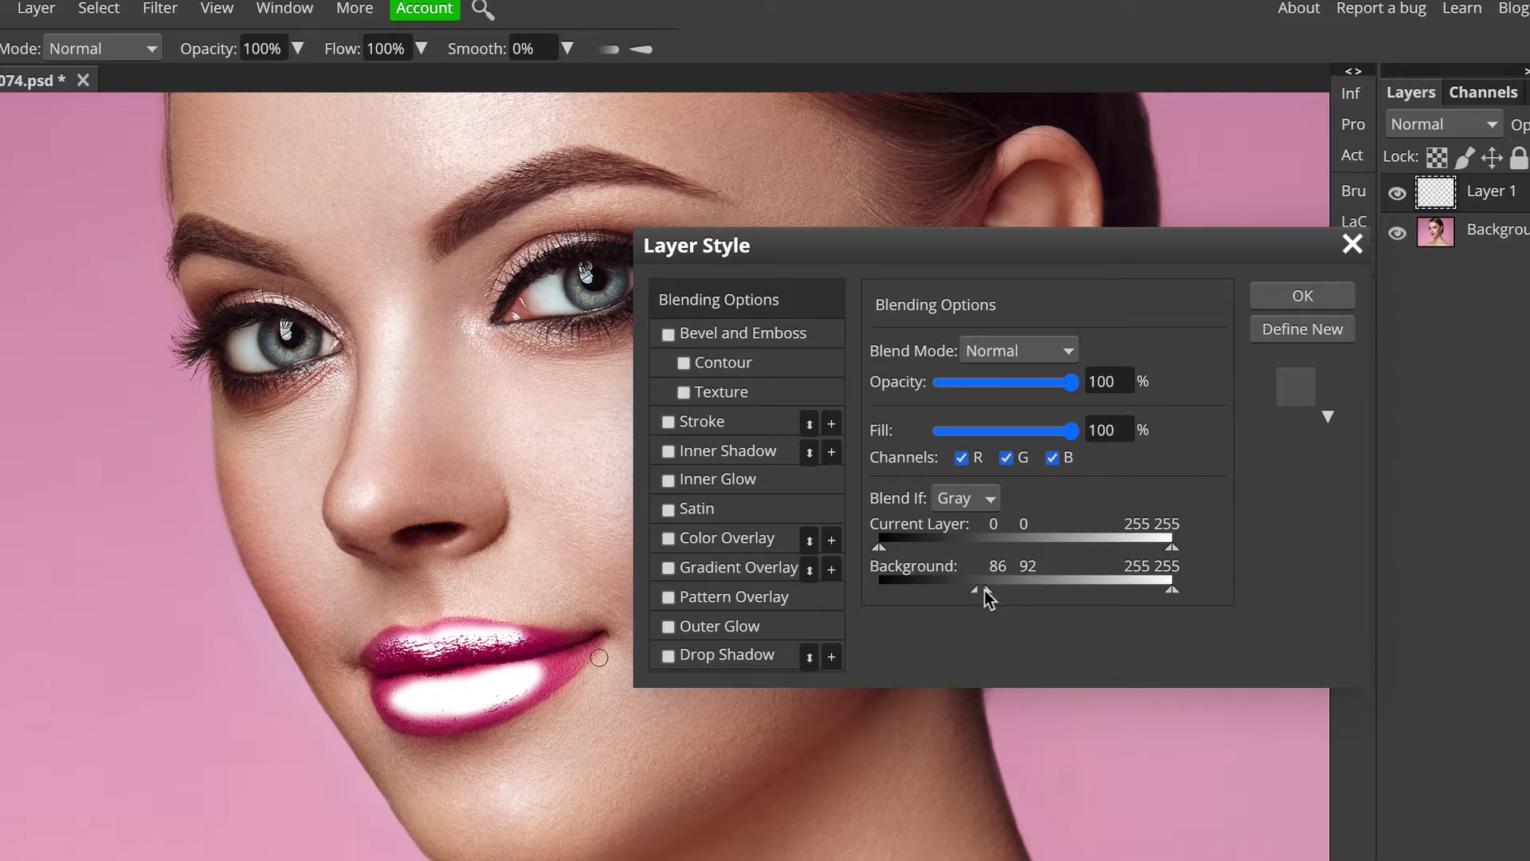
{"action": "left_click_drag", "start_coordinate": [986, 591], "coordinate": [1066, 607]}
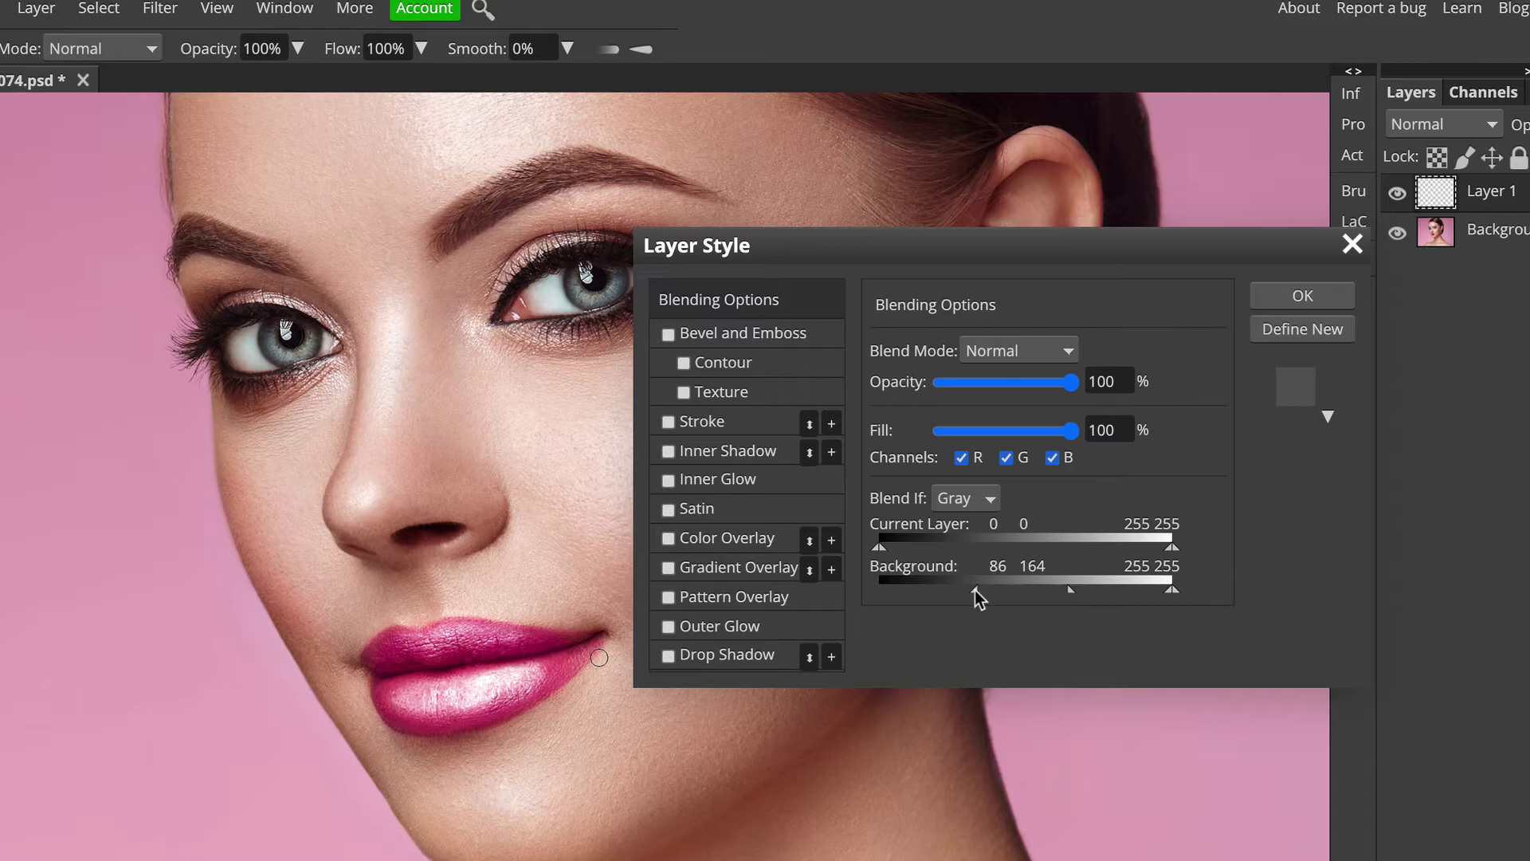
{"action": "mouse_move", "coordinate": [978, 598]}
{"action": "left_mouse_down"}
{"action": "mouse_move", "coordinate": [1009, 593]}
{"action": "mouse_move", "coordinate": [996, 596]}
{"action": "left_mouse_up"}
{"action": "left_click_drag", "start_coordinate": [1071, 594], "coordinate": [1093, 593]}
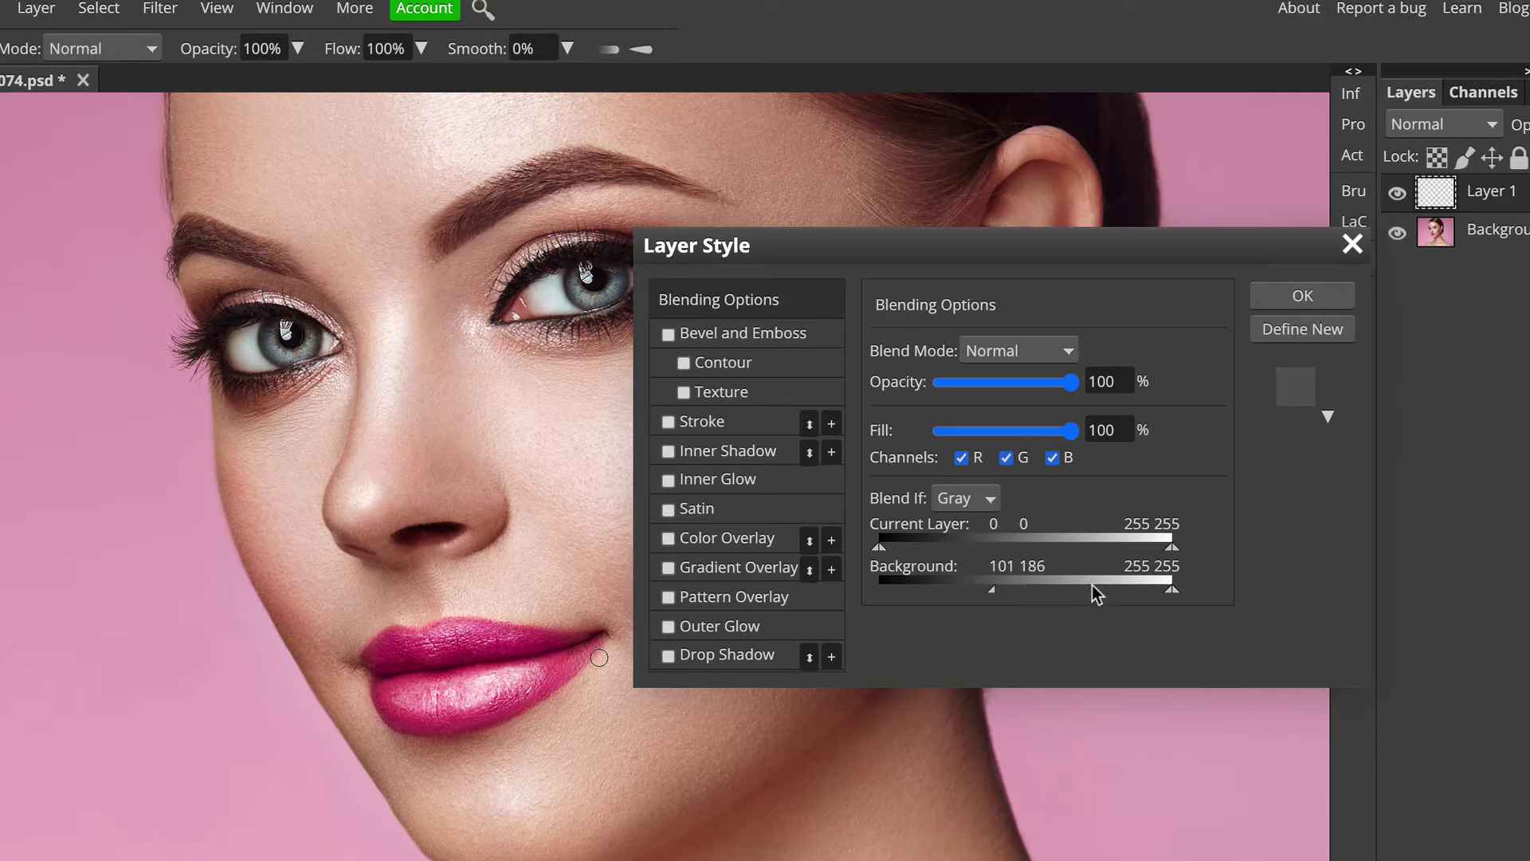
{"action": "mouse_move", "coordinate": [993, 594]}
{"action": "left_mouse_down"}
{"action": "mouse_move", "coordinate": [959, 592]}
{"action": "mouse_move", "coordinate": [996, 594]}
{"action": "left_mouse_up"}
{"action": "left_click_drag", "start_coordinate": [1089, 590], "coordinate": [1127, 595]}
{"action": "mouse_move", "coordinate": [1002, 598]}
{"action": "left_mouse_down"}
{"action": "mouse_move", "coordinate": [1026, 598]}
{"action": "mouse_move", "coordinate": [993, 593]}
{"action": "left_mouse_up"}
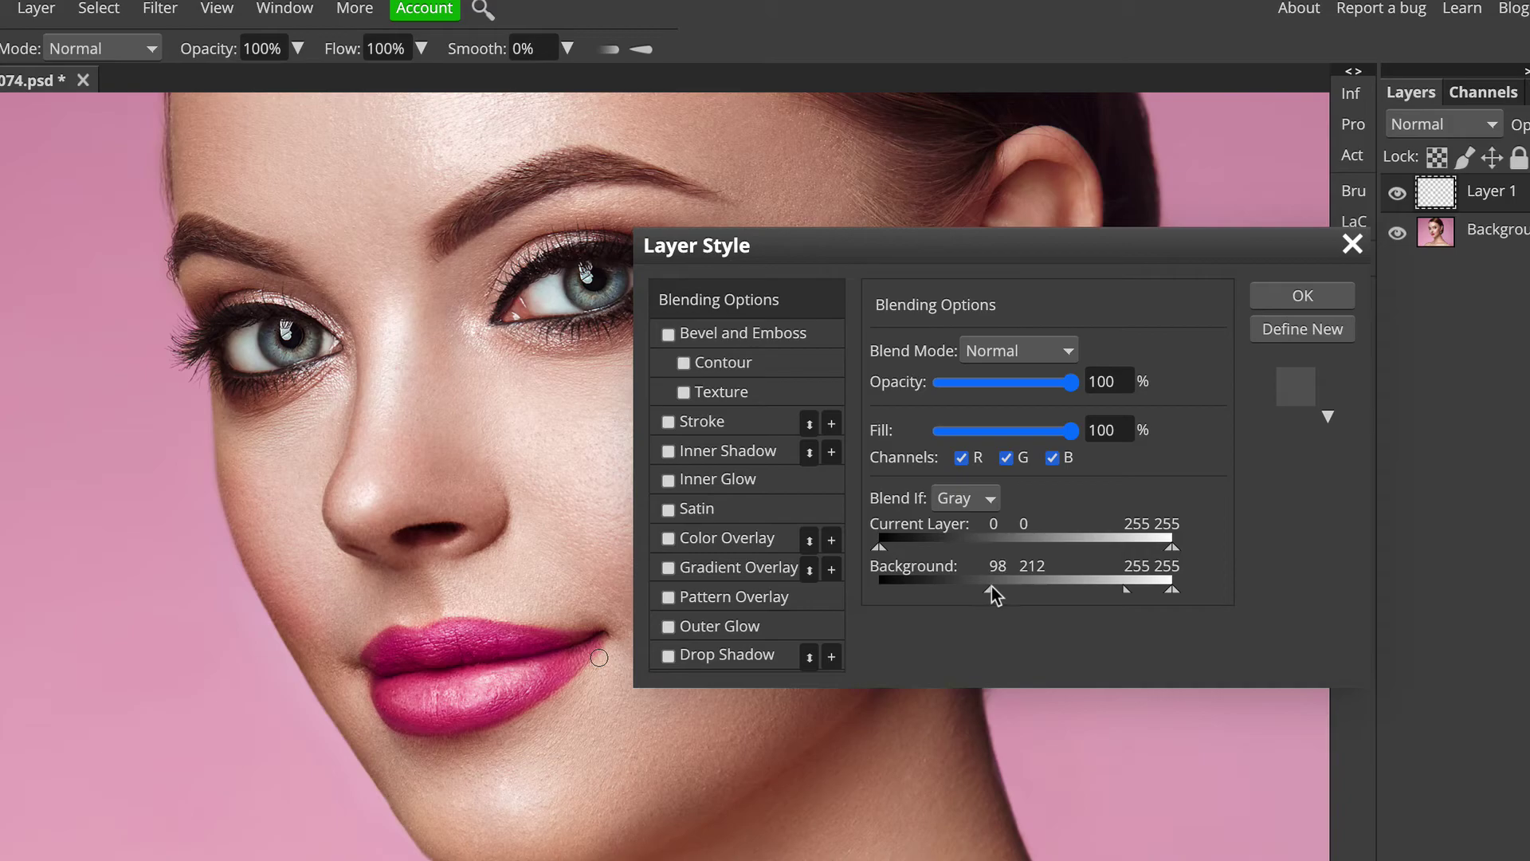
Step: Apply the Layer Style settings and toggle Layer 1 off and on to compare the lips
{"action": "left_click", "coordinate": [1295, 297]}
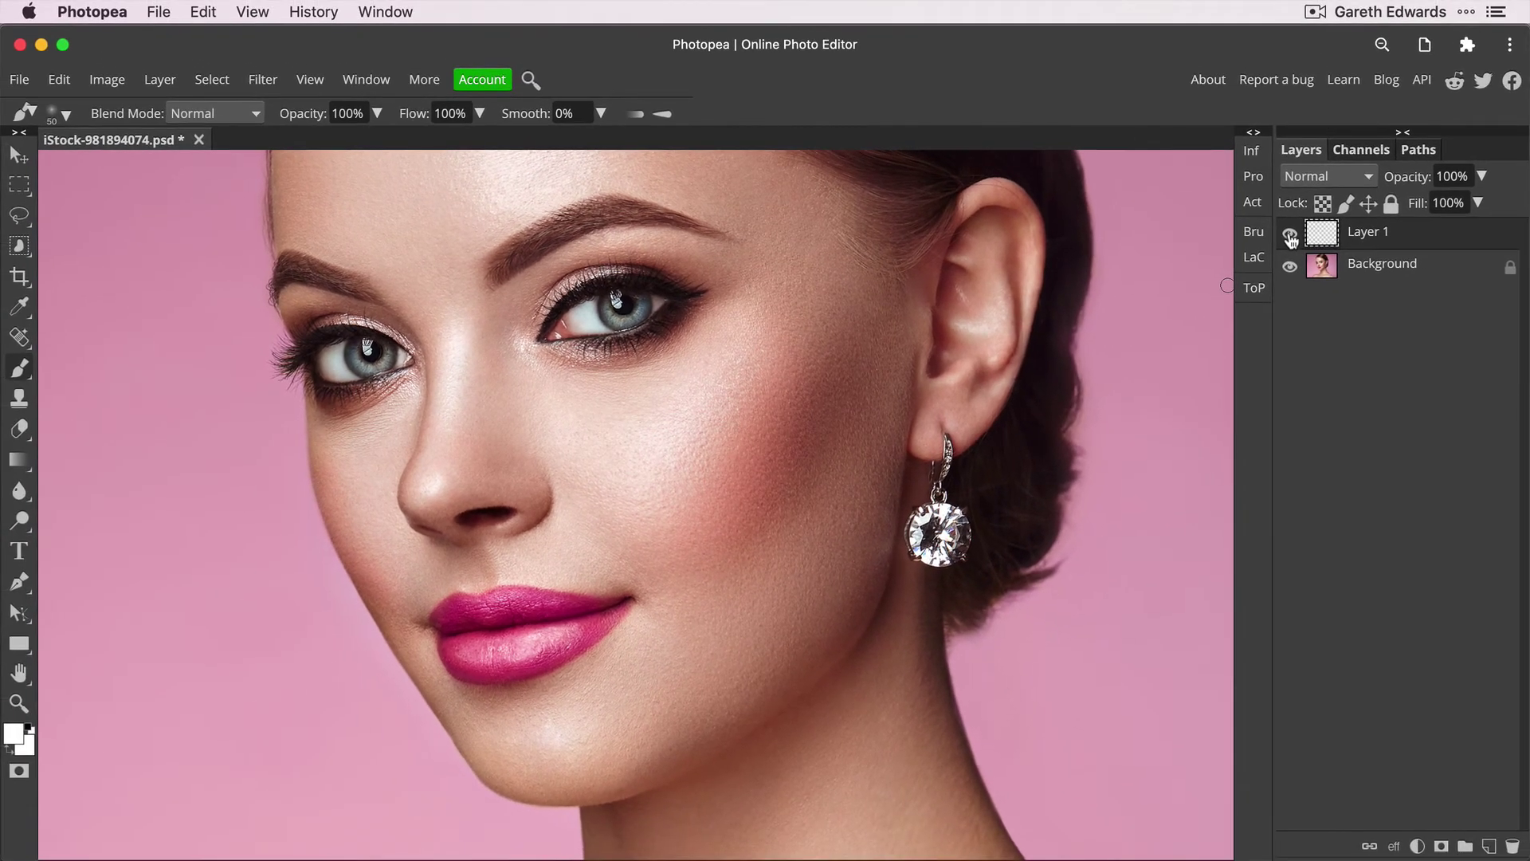
{"action": "left_click", "coordinate": [1397, 192]}
{"action": "left_click", "coordinate": [1397, 192]}
{"action": "left_click", "coordinate": [1291, 235]}
{"action": "left_click", "coordinate": [1292, 235]}
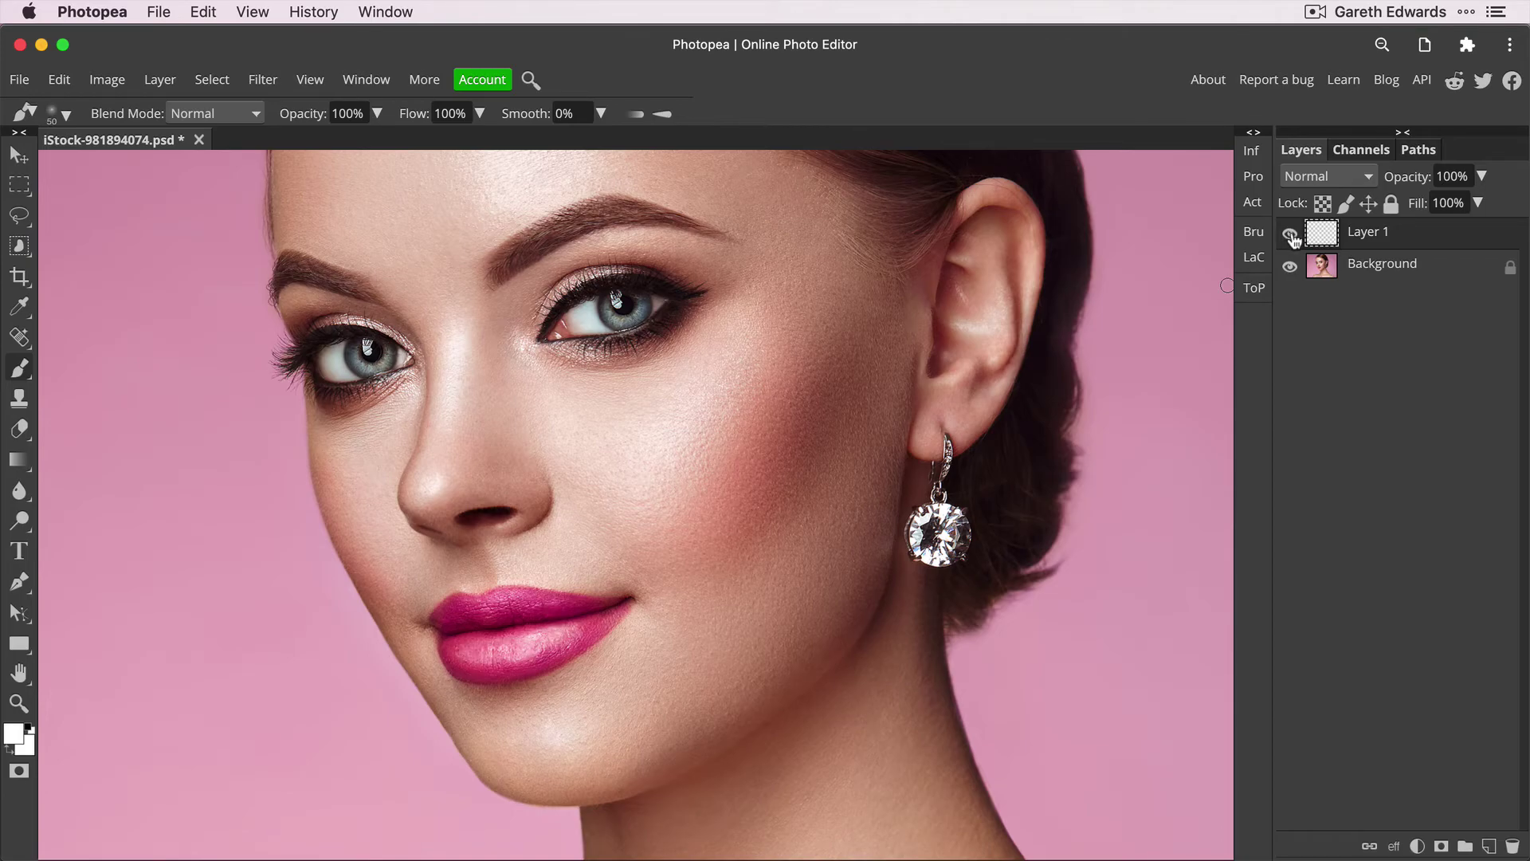